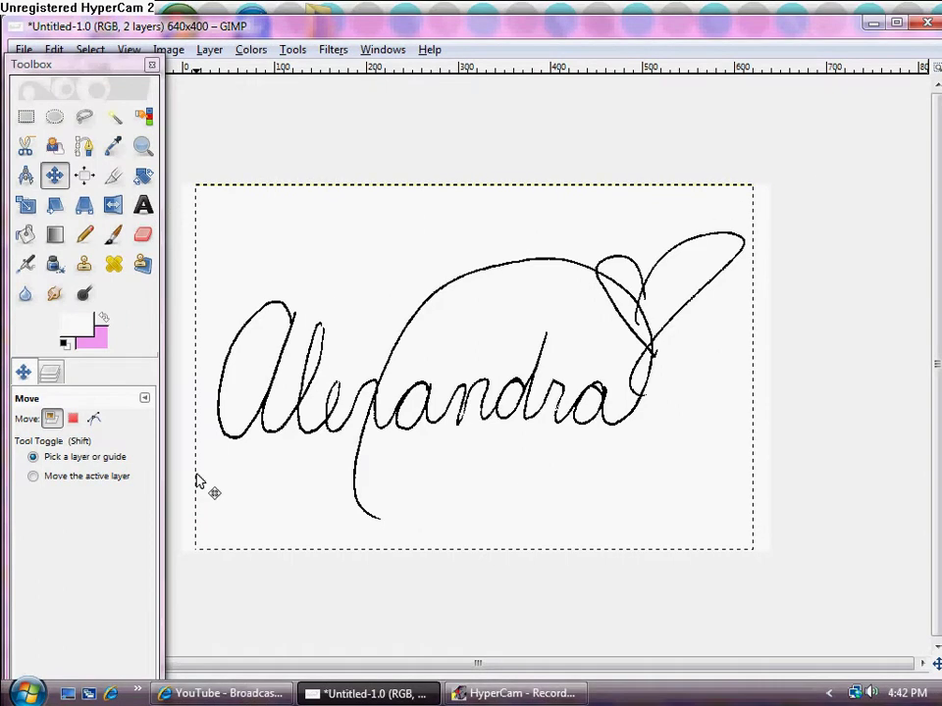
# Step: Open the Windows Start menu, then dismiss it without opening a recent file and return to GIMP
pyautogui.press('super')
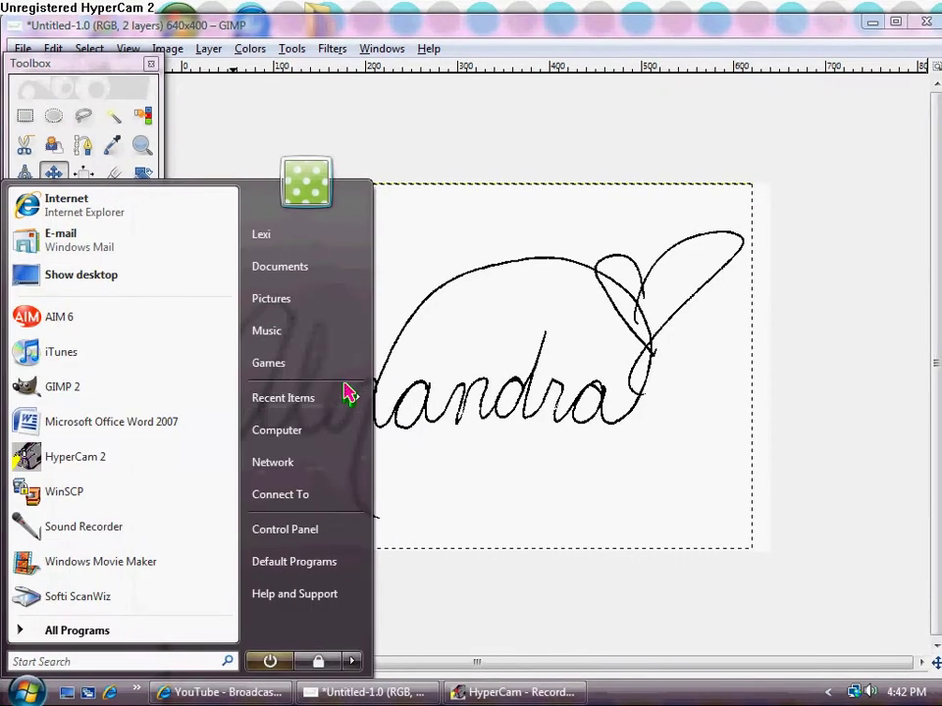
pyautogui.moveTo(337, 402)
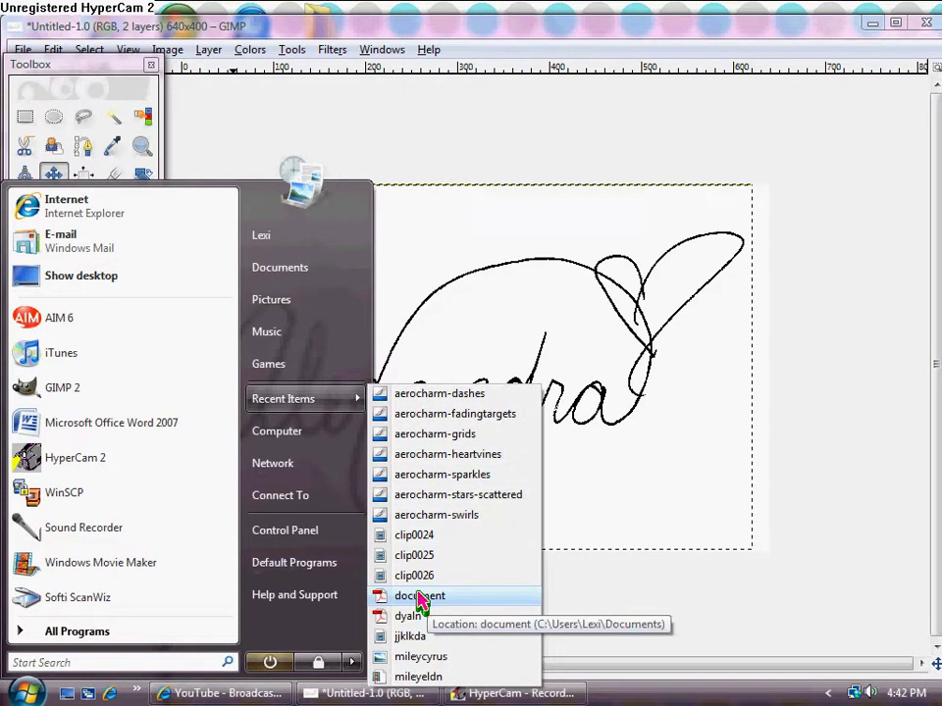
pyautogui.click(419, 600)
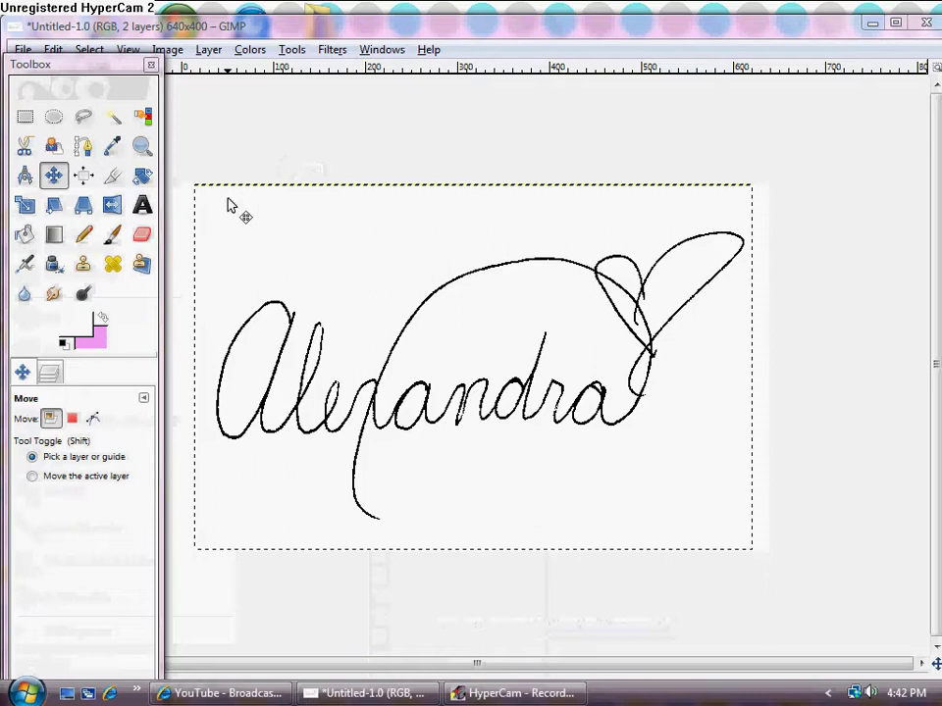
# Step: Anchor the floating pasted signature layer onto the background layer
pyautogui.click(113, 175)
pyautogui.moveTo(195, 185)
pyautogui.mouseDown()
pyautogui.moveTo(513, 511)
pyautogui.moveTo(750, 571)
pyautogui.moveTo(181, 181)
pyautogui.mouseUp()
pyautogui.click(50, 371)
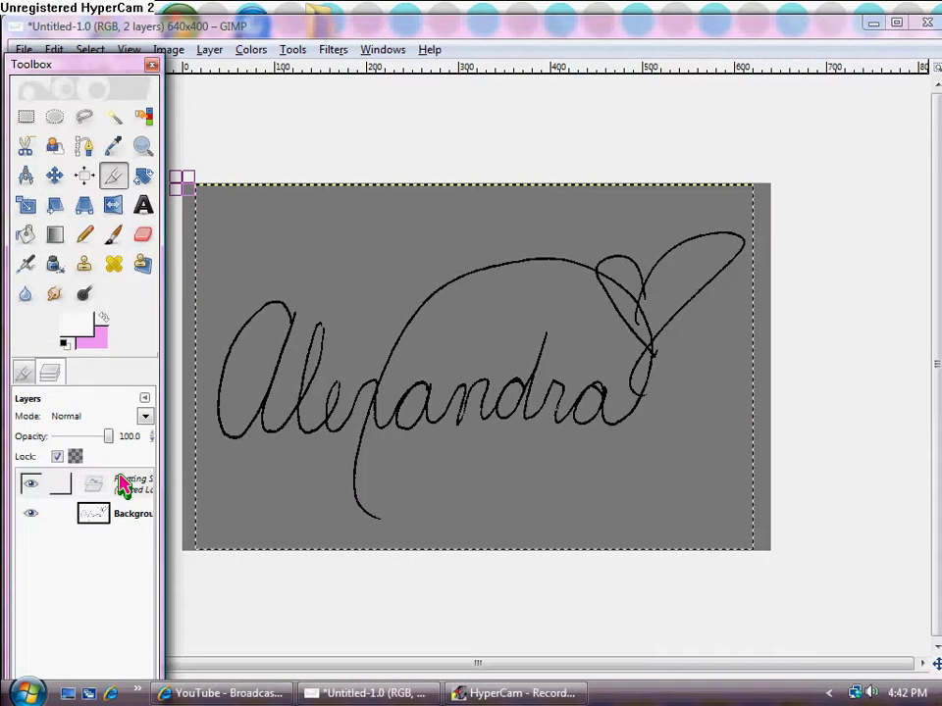
pyautogui.rightClick(131, 480)
pyautogui.click(185, 95)
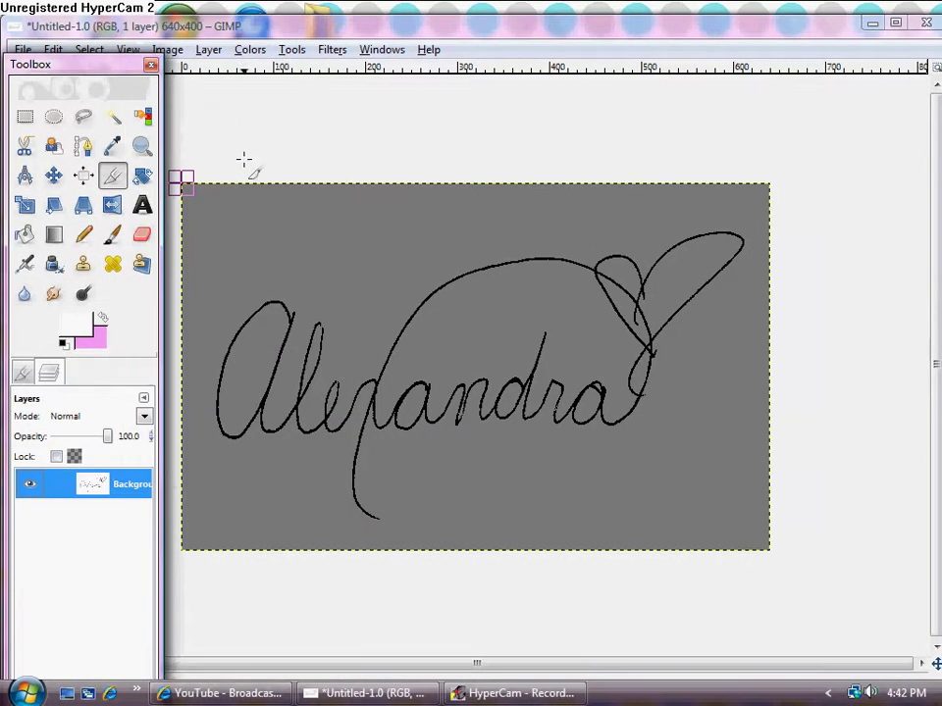
# Step: Crop the image to 589x323 tightly around the handwriting and heart
pyautogui.click(439, 331)
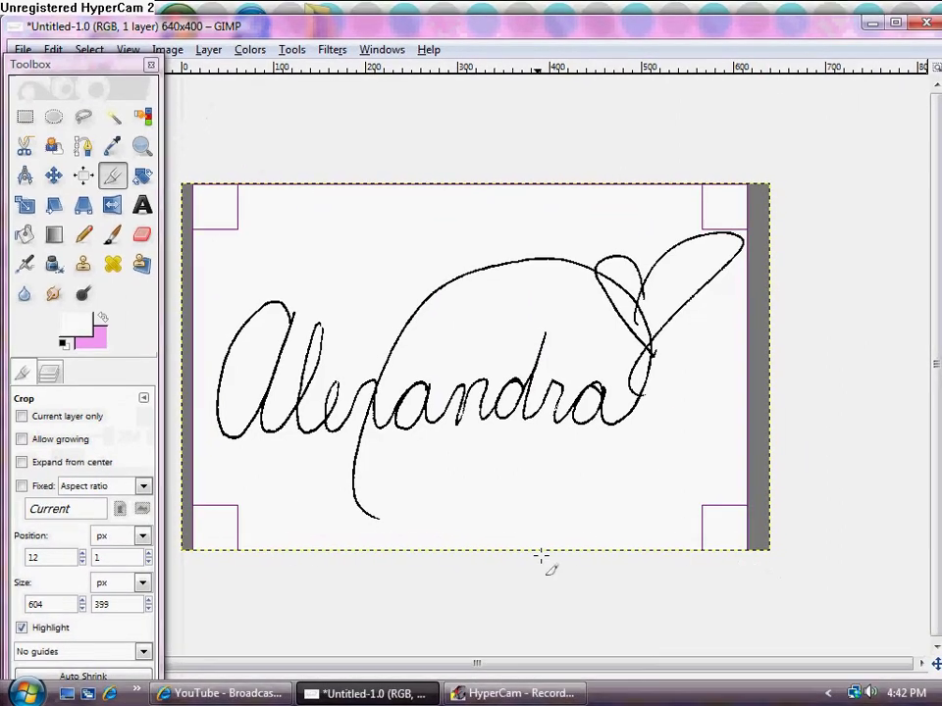
pyautogui.moveTo(200, 533); pyautogui.dragTo(208, 490)
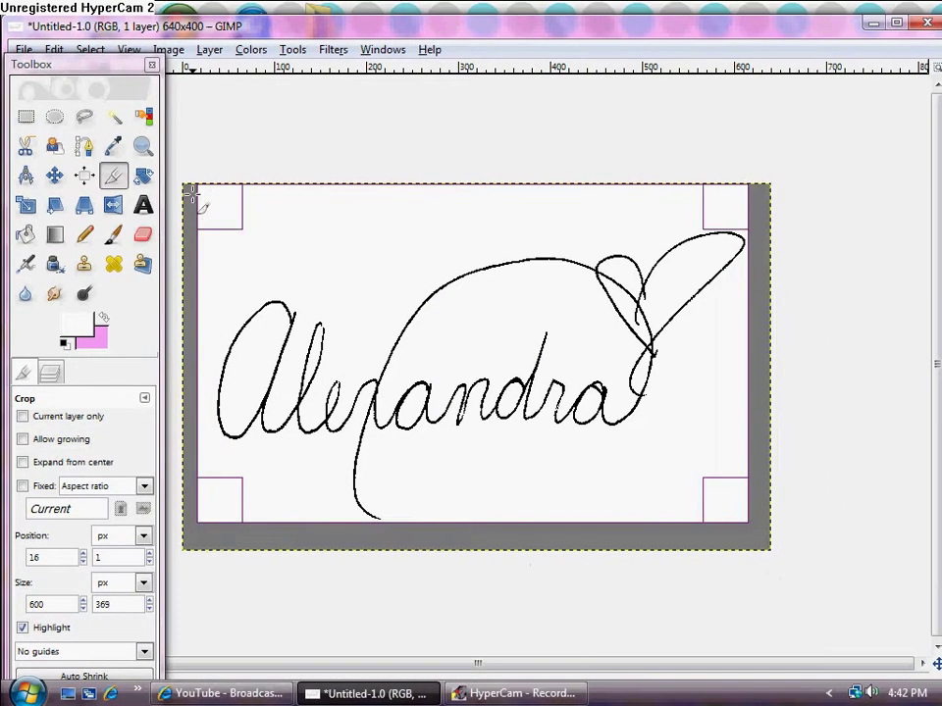
pyautogui.moveTo(193, 218); pyautogui.dragTo(249, 237)
pyautogui.click(210, 202)
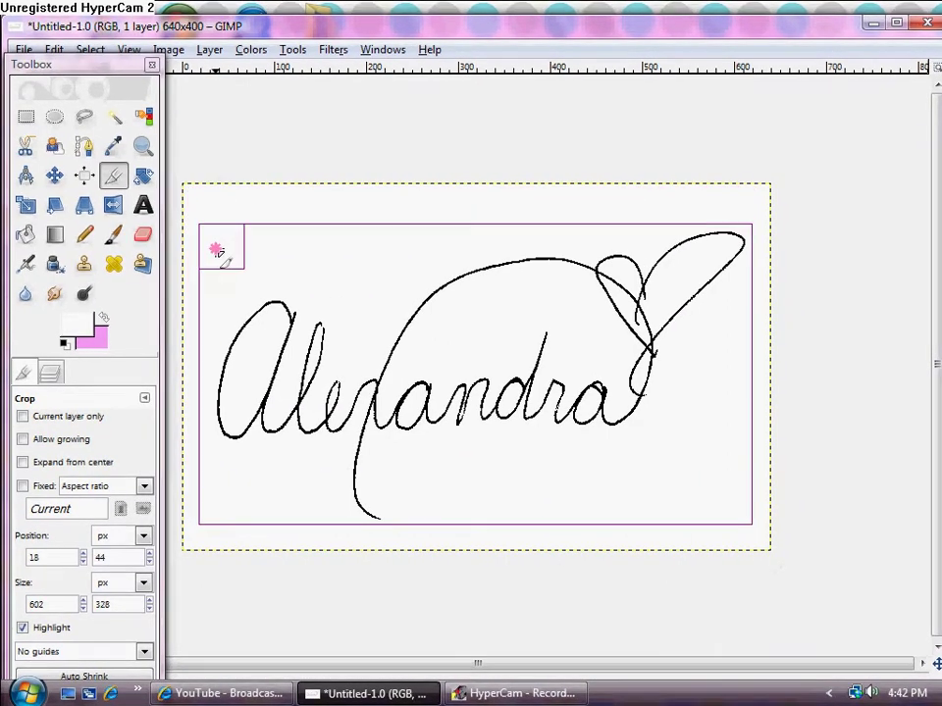
pyautogui.moveTo(218, 252)
pyautogui.mouseDown()
pyautogui.moveTo(212, 245)
pyautogui.moveTo(227, 270)
pyautogui.mouseUp()
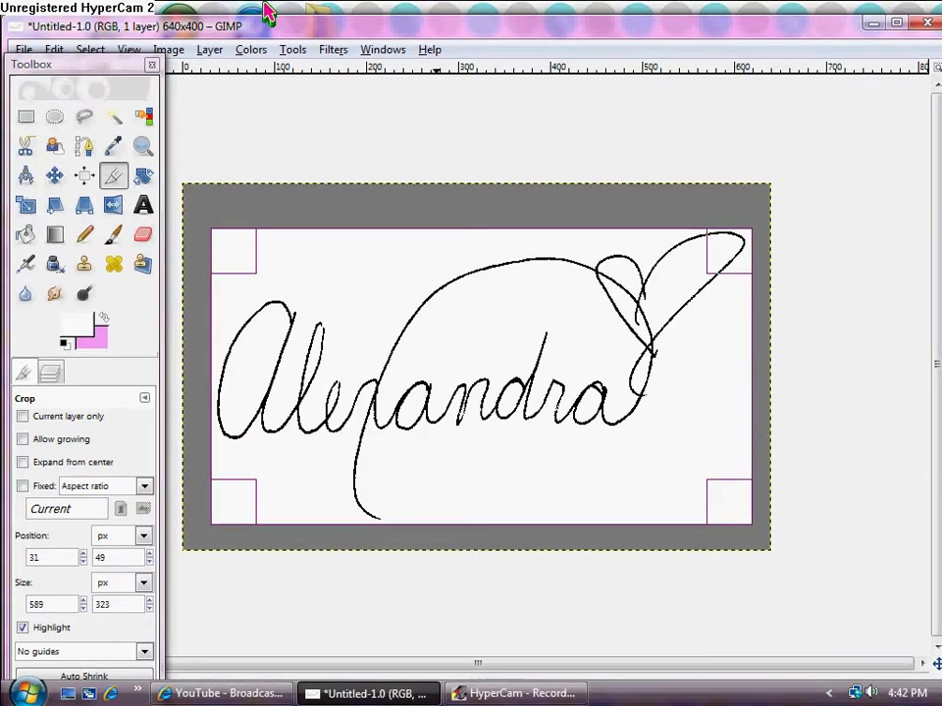
pyautogui.press('Return')
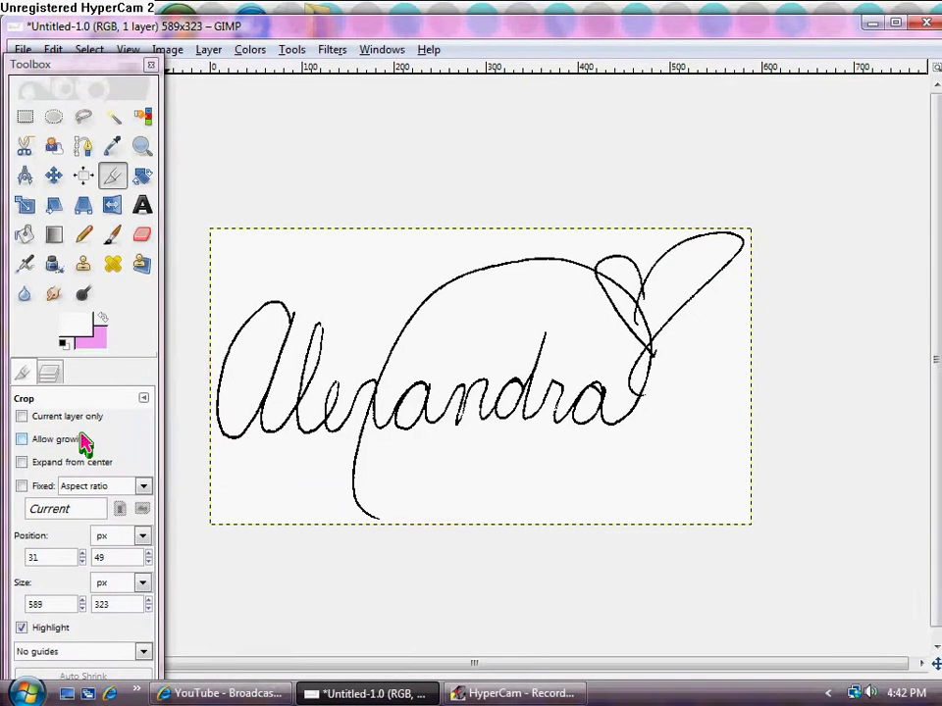
# Step: Apply Levels with gamma 9.73 and white input 1 for black strokes on pure white
pyautogui.click(210, 49)
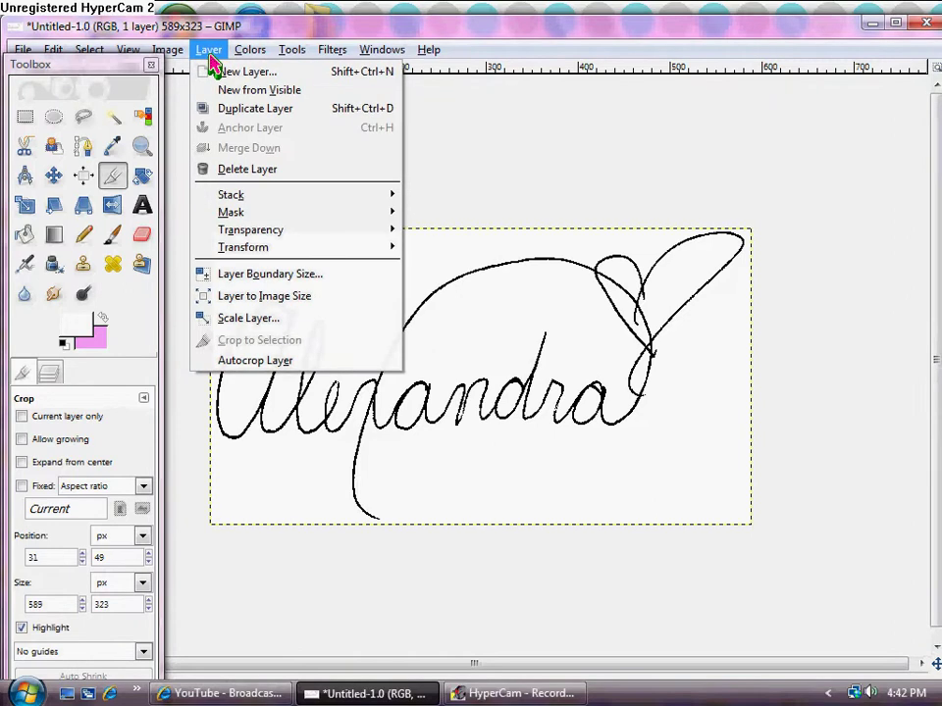
pyautogui.moveTo(251, 49)
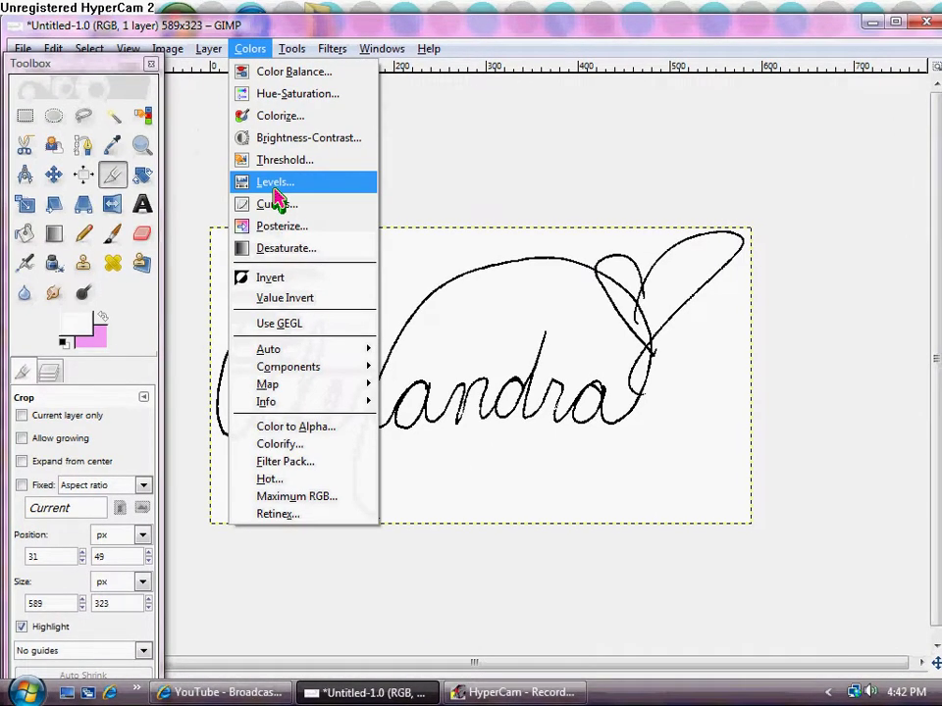
pyautogui.click(275, 183)
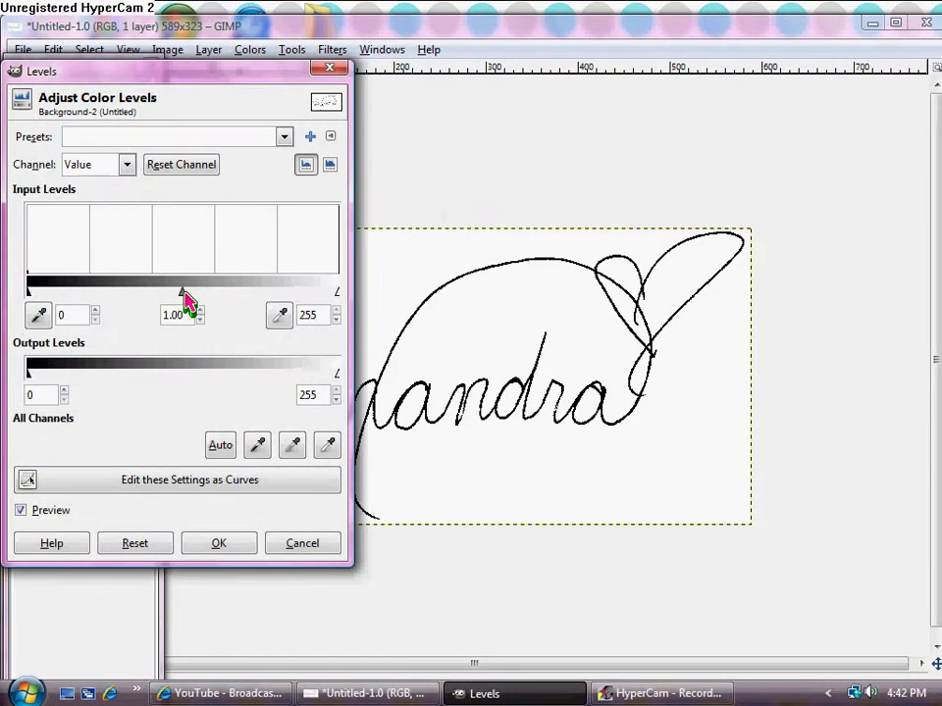
pyautogui.moveTo(93, 304); pyautogui.dragTo(30, 306)
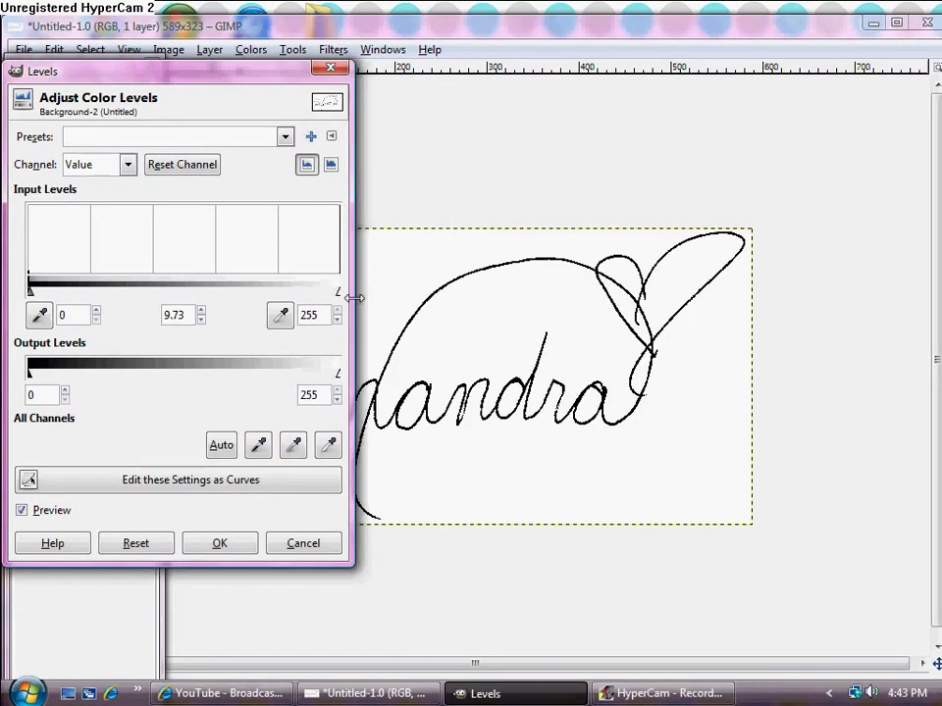
pyautogui.moveTo(337, 292); pyautogui.dragTo(31, 291)
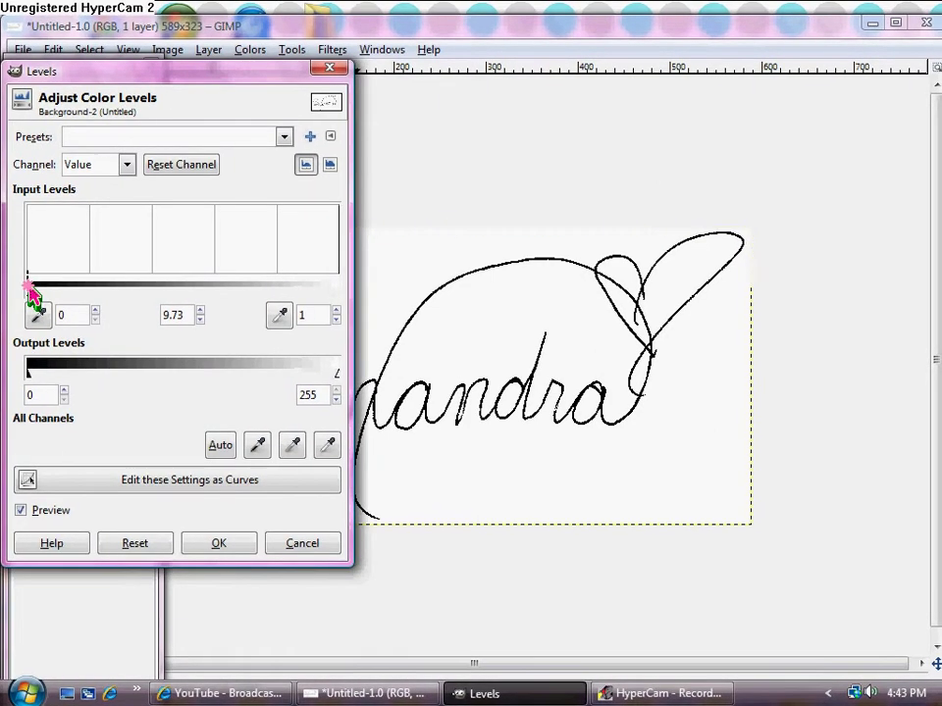
pyautogui.click(236, 545)
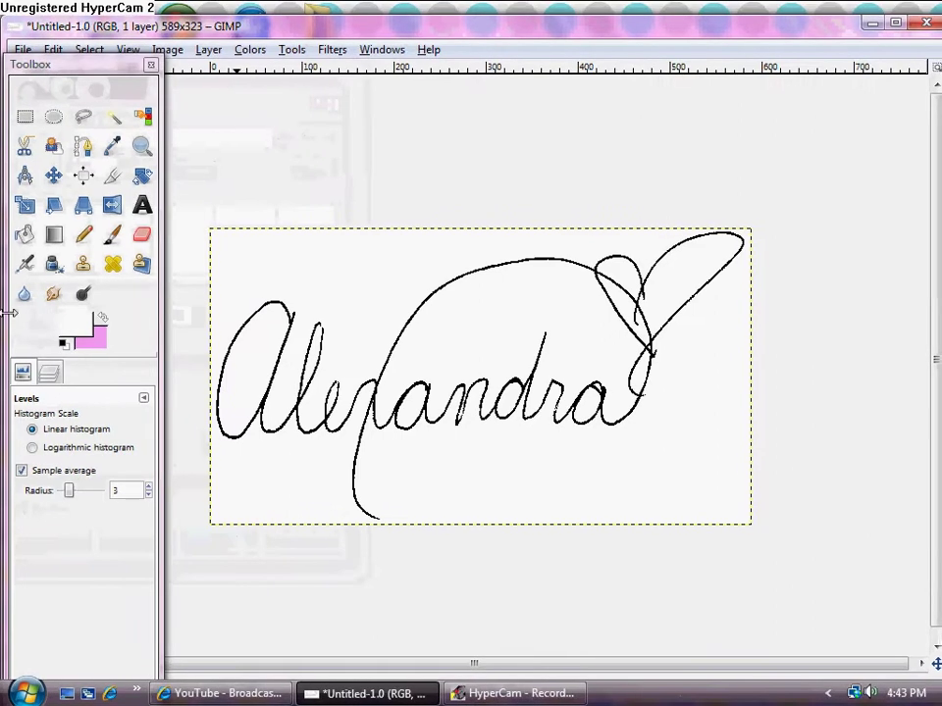
# Step: Apply Color to Alpha with white, leaving only the black signature and heart on transparency
pyautogui.click(49, 371)
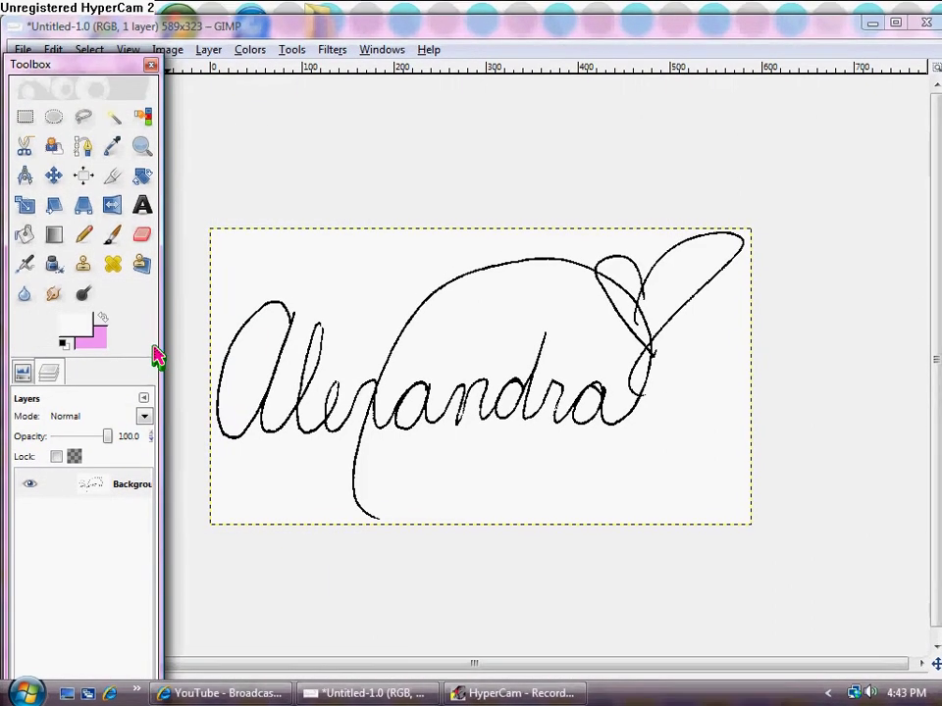
pyautogui.rightClick(354, 303)
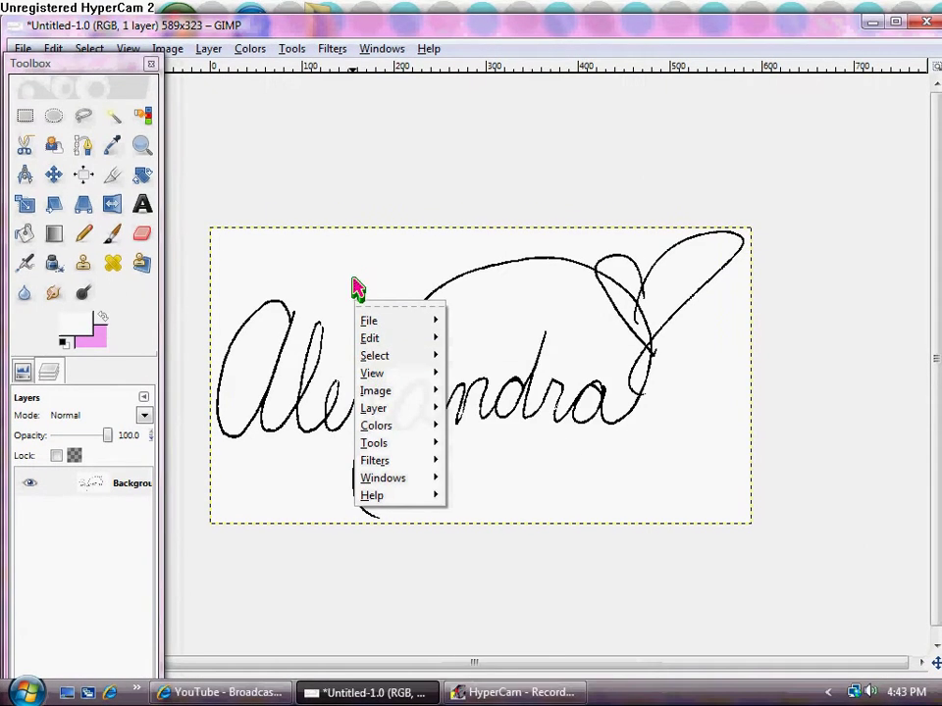
pyautogui.click(322, 164)
pyautogui.click(249, 49)
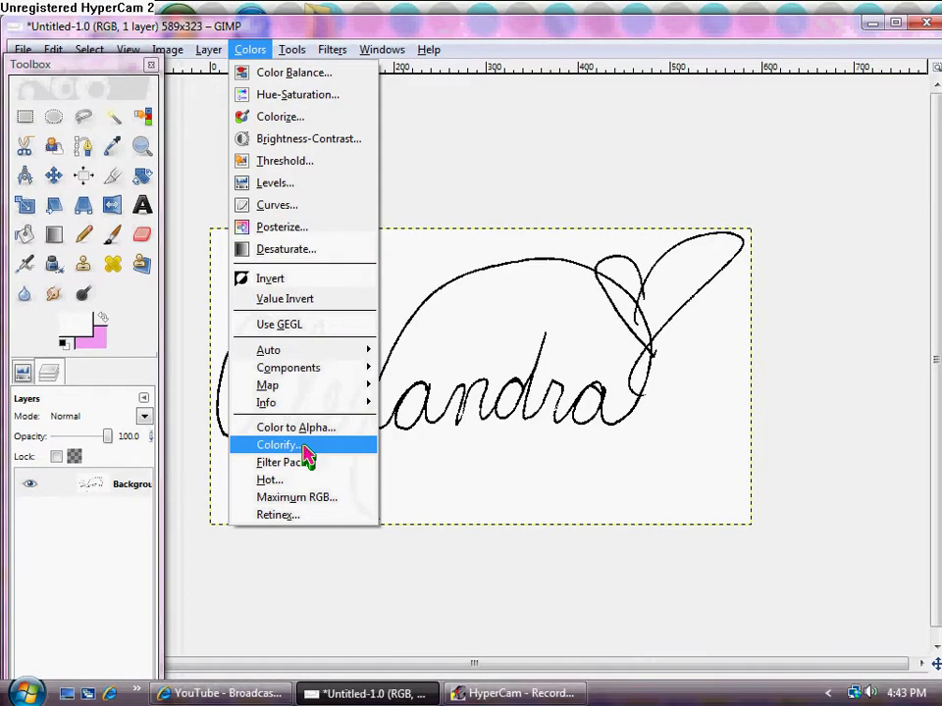
pyautogui.click(295, 428)
pyautogui.moveTo(331, 167); pyautogui.dragTo(331, 135)
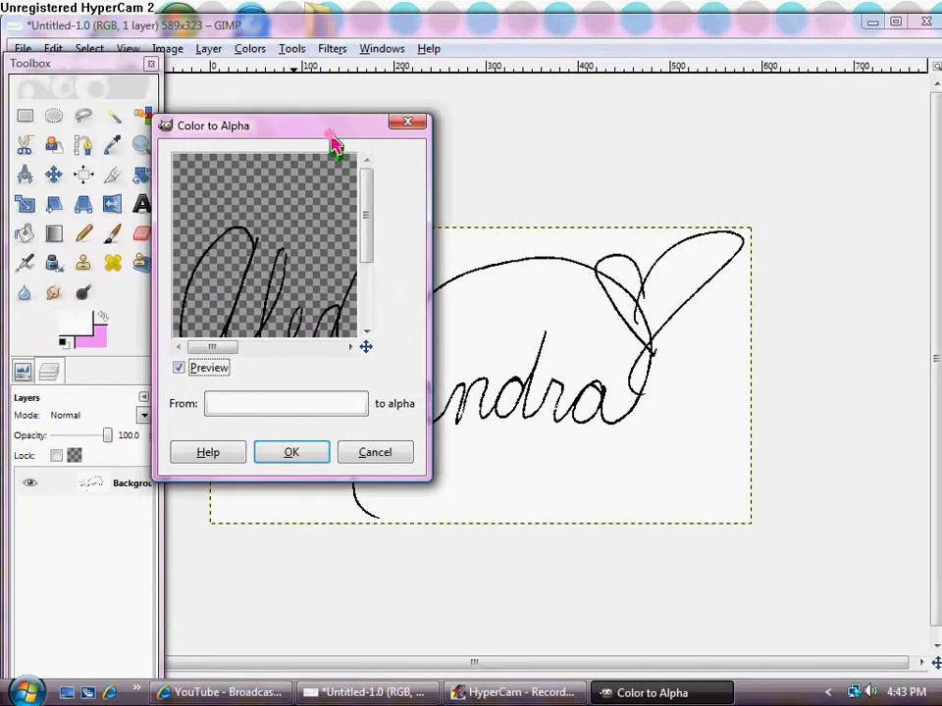
pyautogui.moveTo(364, 235); pyautogui.dragTo(380, 261)
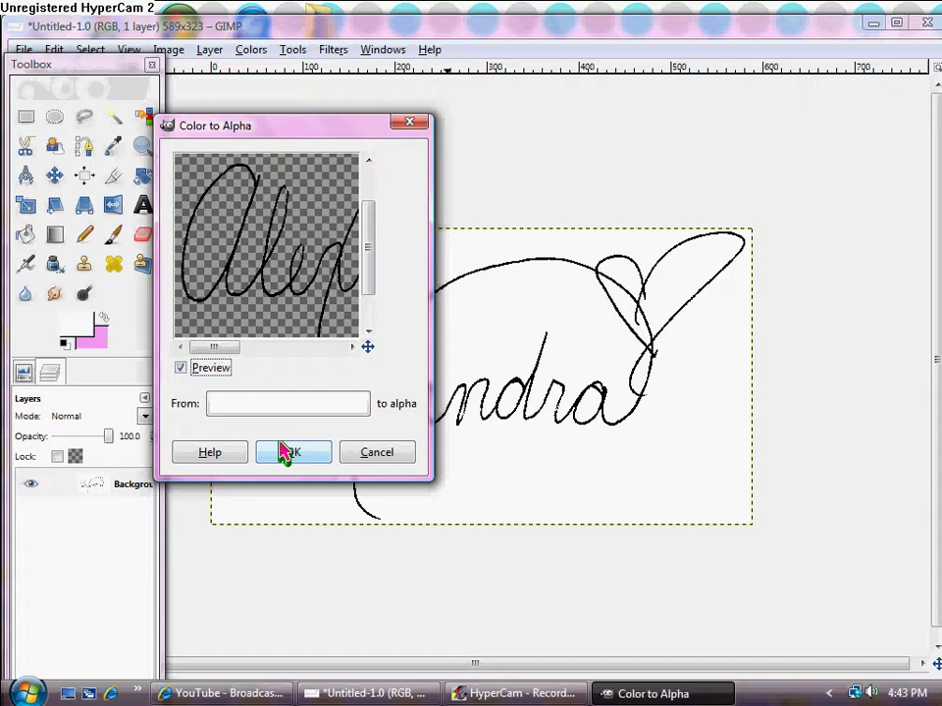
pyautogui.click(286, 452)
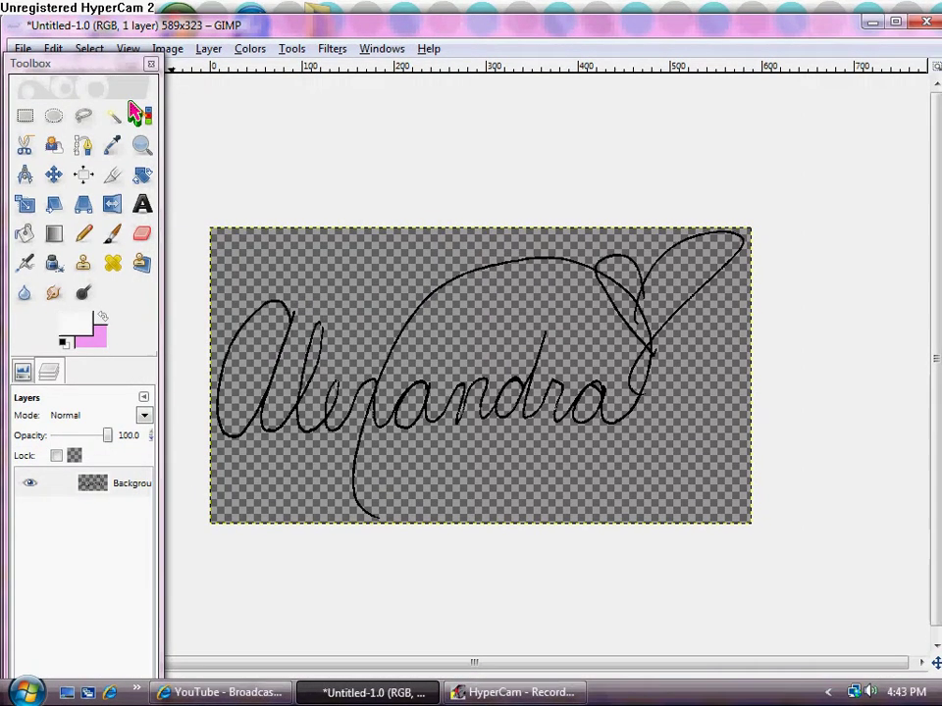
# Step: Start Save As and browse to the C: drive's Program Files folder
pyautogui.click(22, 48)
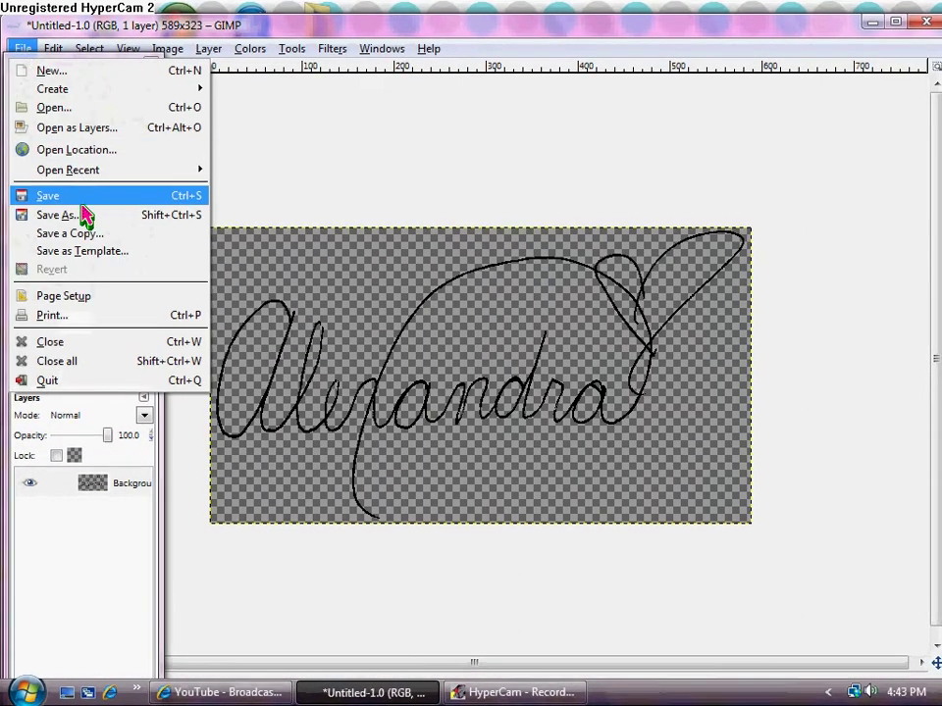
pyautogui.click(83, 214)
pyautogui.click(231, 261)
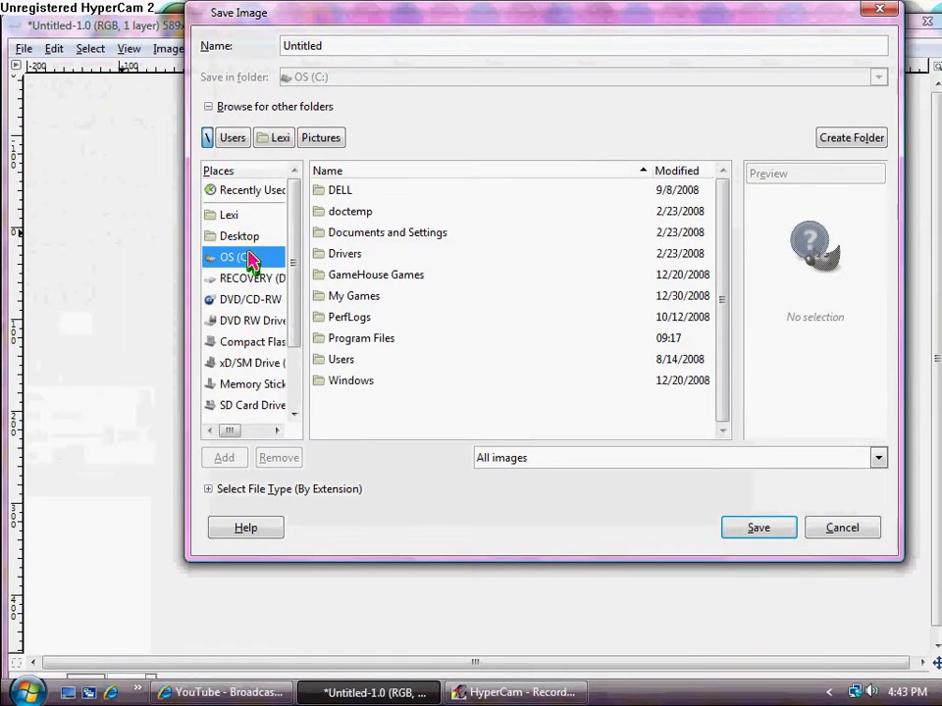
pyautogui.doubleClick(379, 339)
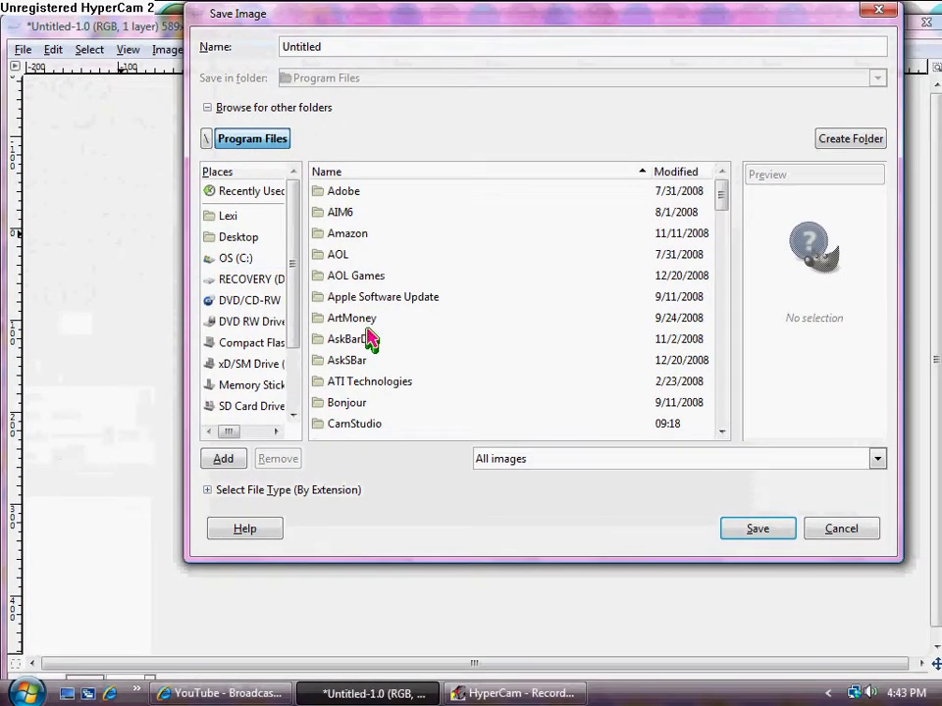
# Step: Navigate into GIMP-2.0 > share > gimp > 2.0 > brushes as the save folder
pyautogui.scroll(-6, 375, 331)
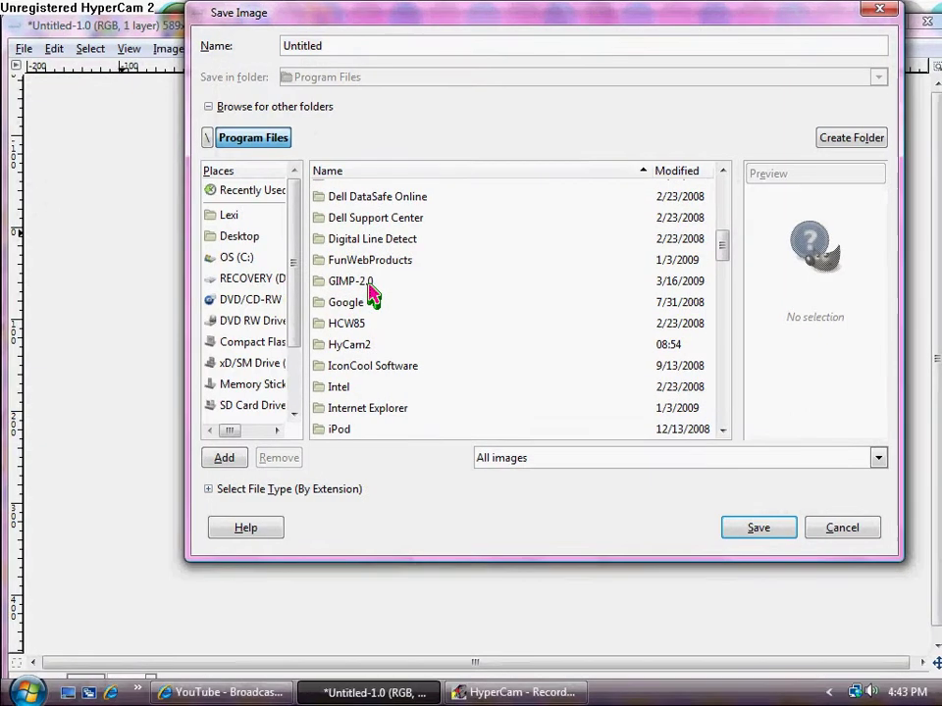
pyautogui.doubleClick(368, 283)
pyautogui.doubleClick(366, 277)
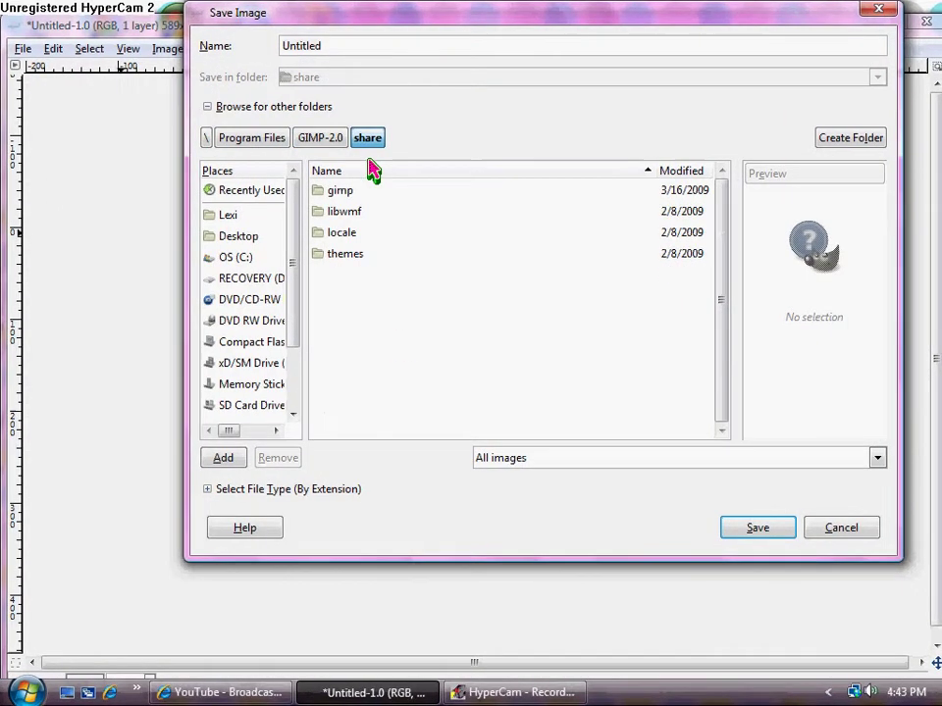
pyautogui.doubleClick(363, 195)
pyautogui.doubleClick(345, 194)
pyautogui.click(349, 193)
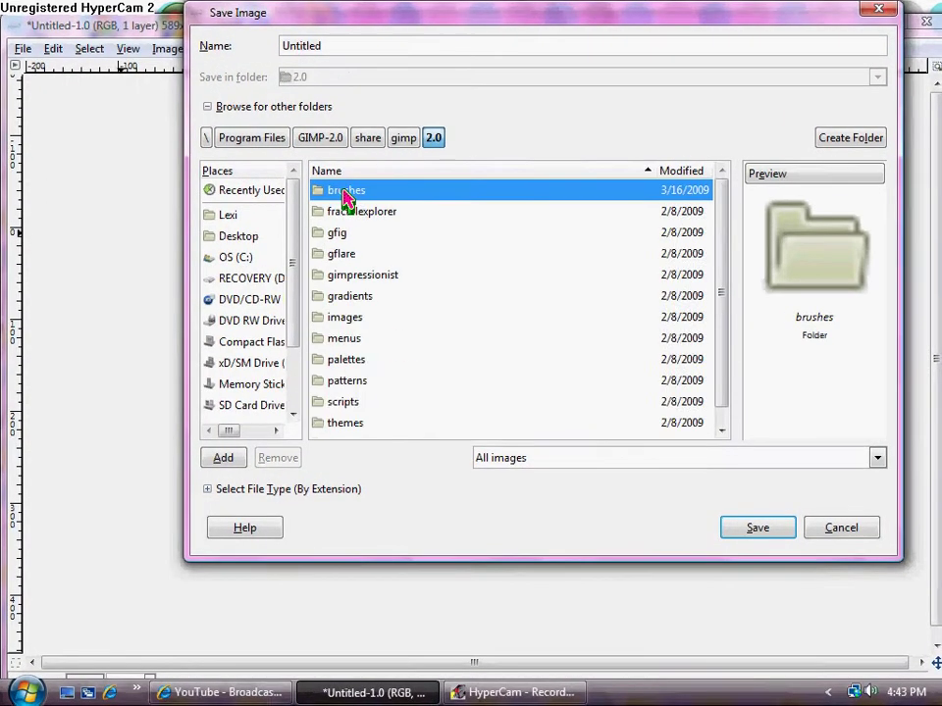
pyautogui.doubleClick(351, 193)
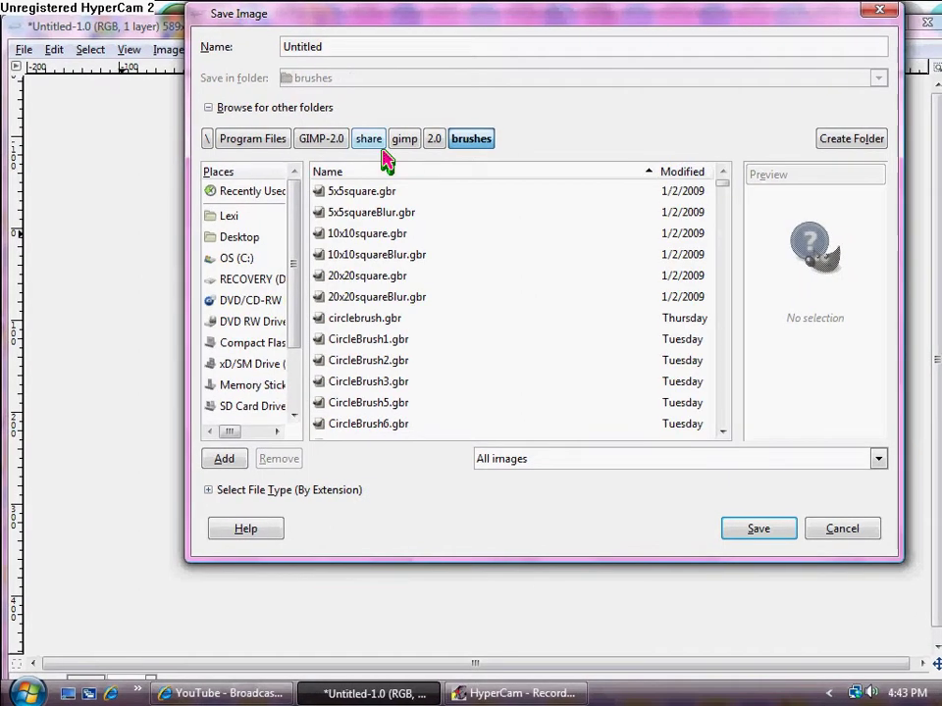
pyautogui.click(378, 45)
# Step: Save the image as mysignaturebrush.gbr with brush spacing 10
pyautogui.hotkey('ctrl', 'a')
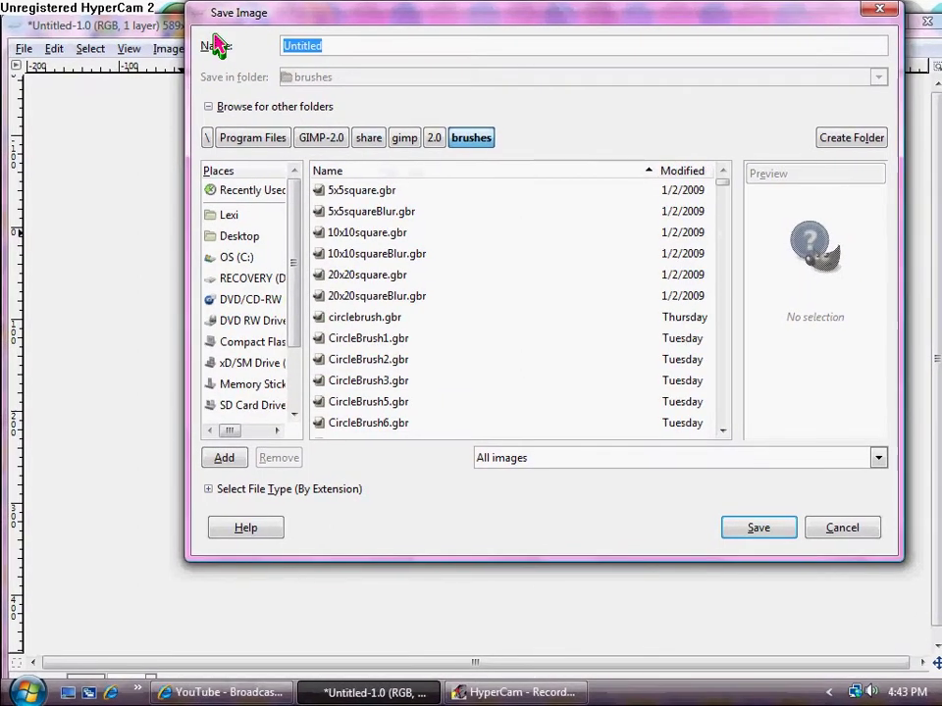
pyautogui.write('mysig')
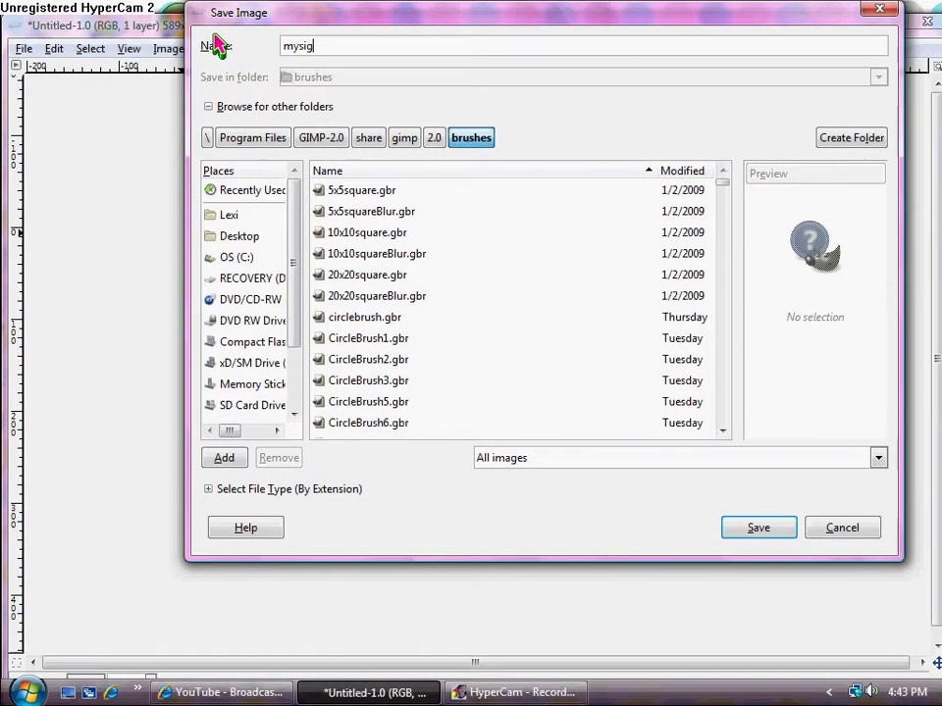
pyautogui.write('nature')
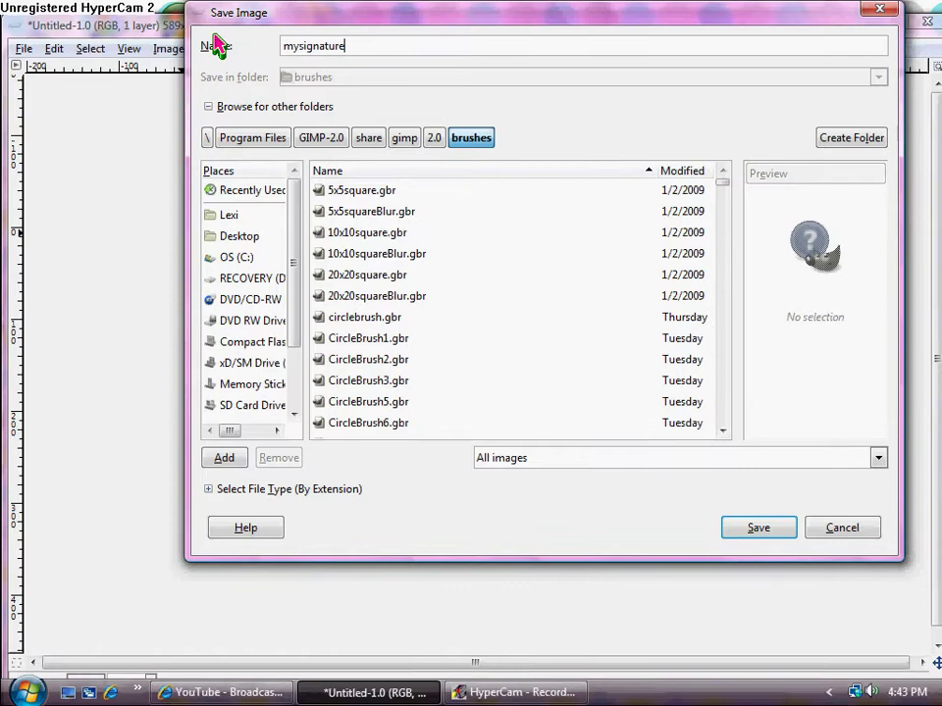
pyautogui.write('brush.gbr')
pyautogui.press('Return')
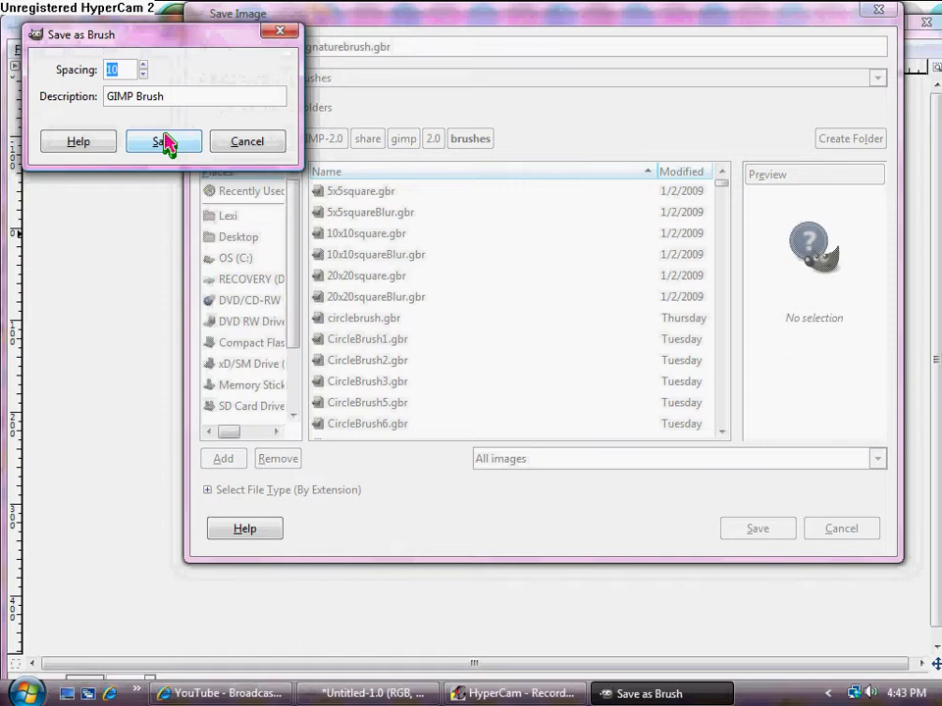
pyautogui.click(165, 144)
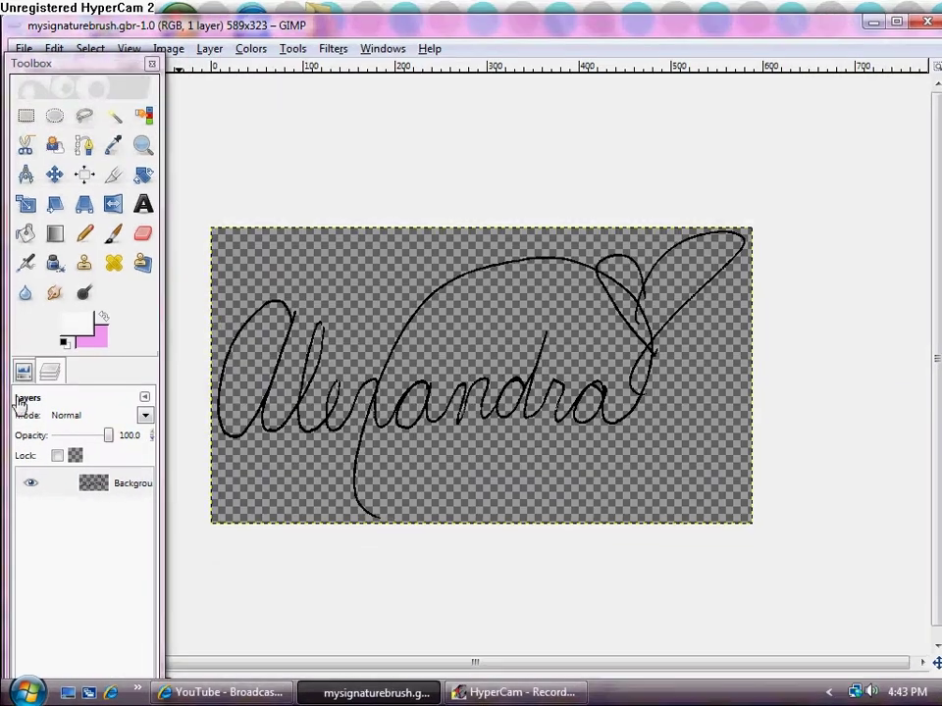
# Step: Create a new 589x323 image, maximize it, and bucket-fill its pink canvas white
pyautogui.click(23, 370)
pyautogui.click(112, 232)
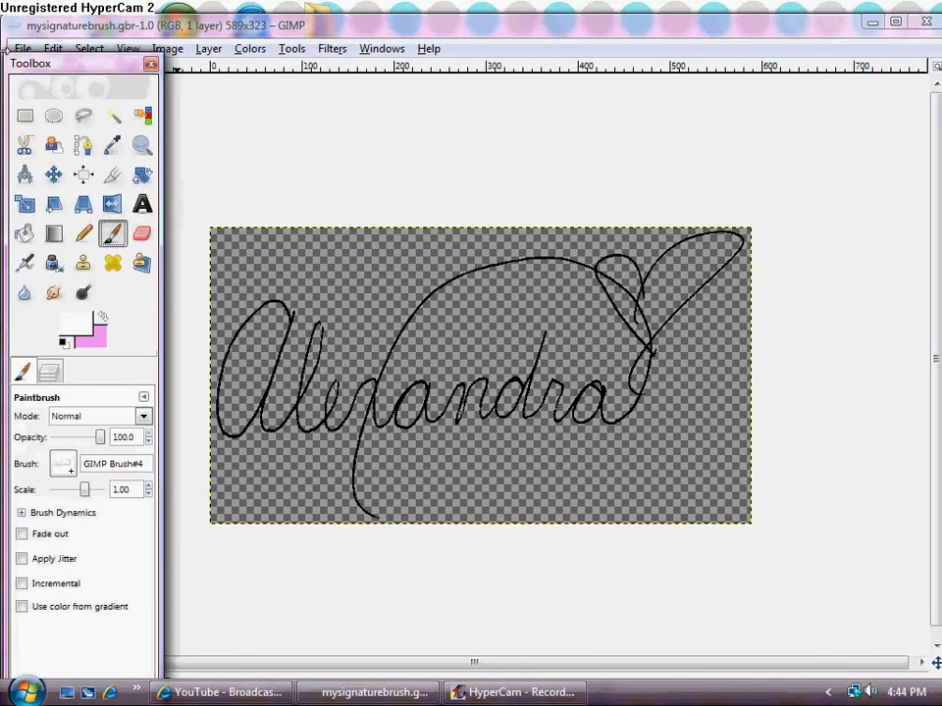
pyautogui.click(20, 49)
pyautogui.click(39, 70)
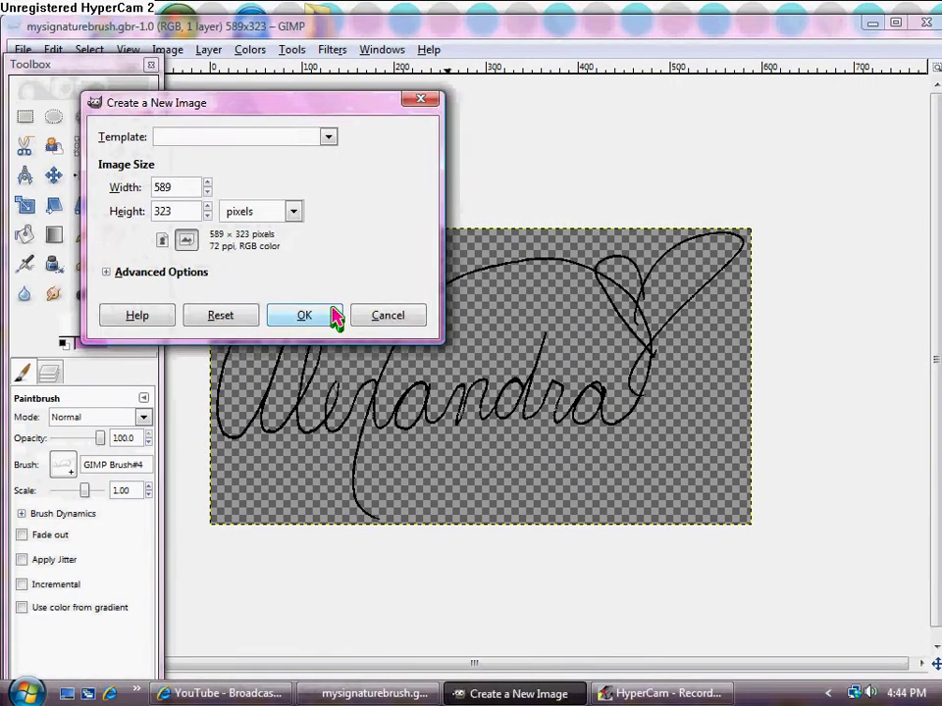
pyautogui.click(334, 316)
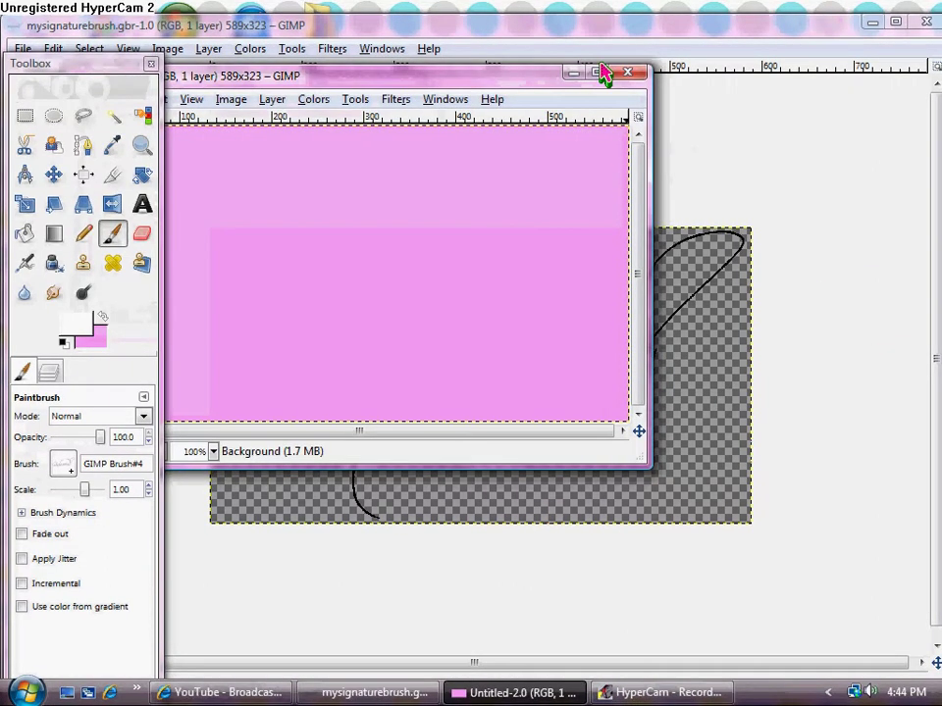
pyautogui.click(596, 73)
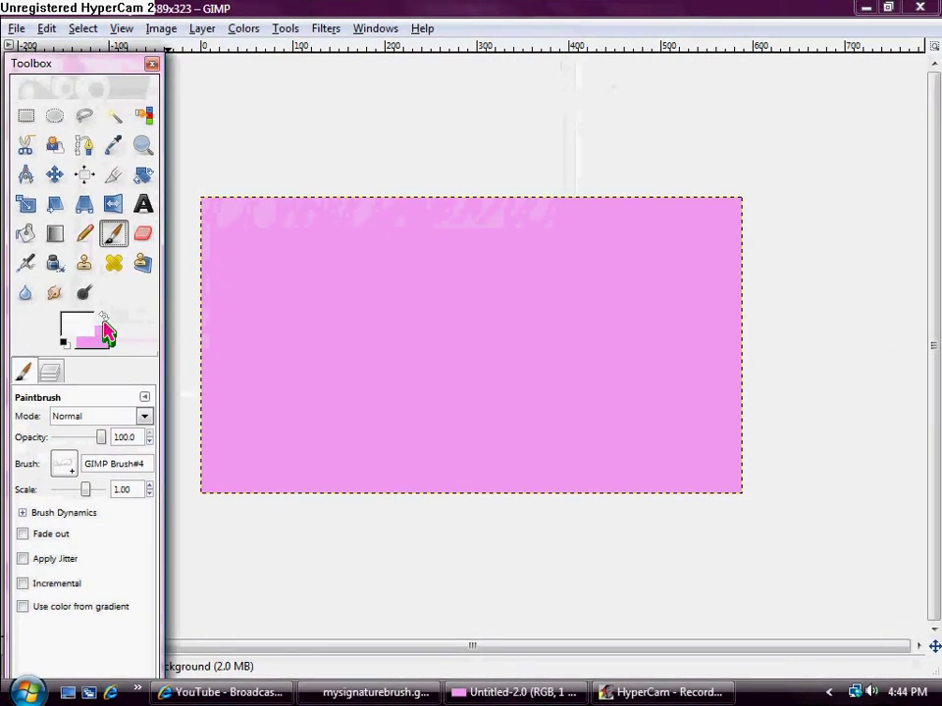
pyautogui.click(25, 233)
pyautogui.click(398, 311)
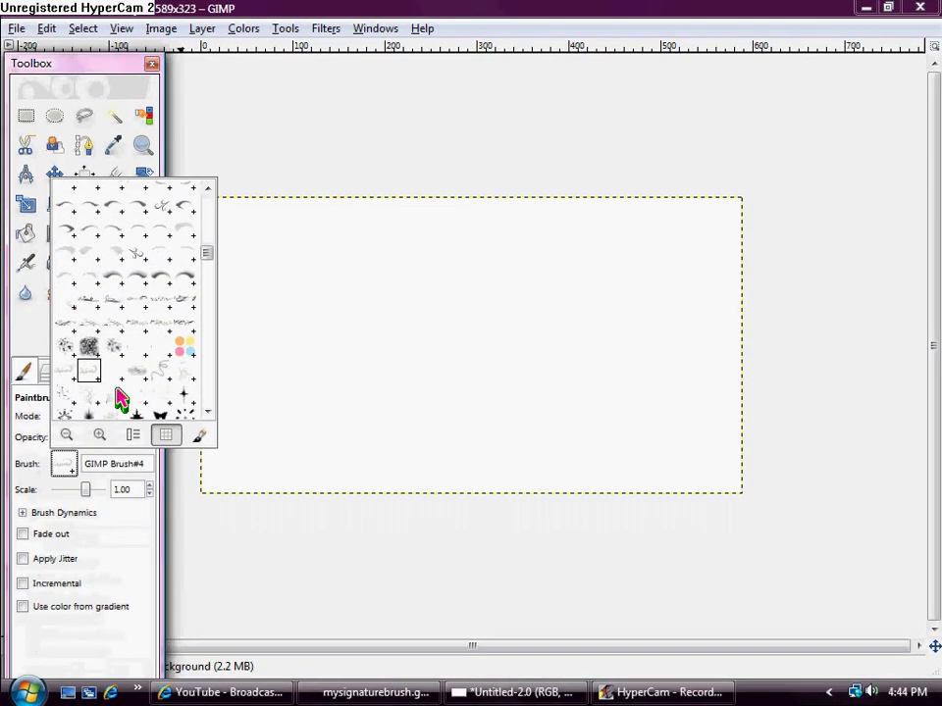
# Step: Try the Clipboard brush, undo its stamp, and switch to the saved signature brush (GIMP Brush#4)
pyautogui.scroll(5, 120, 385)
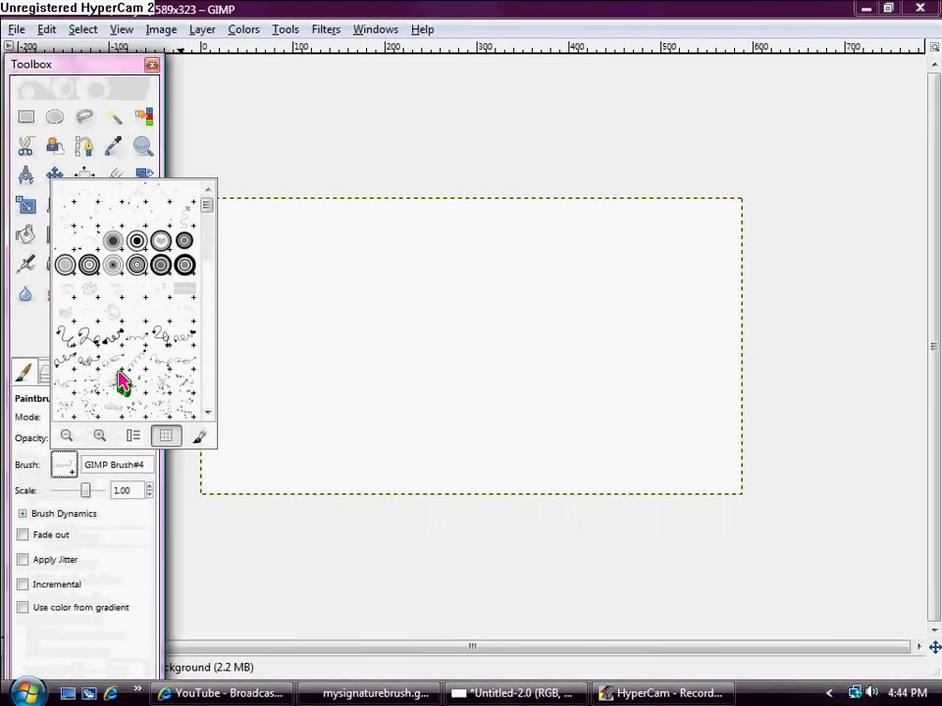
pyautogui.click(70, 208)
pyautogui.click(406, 355)
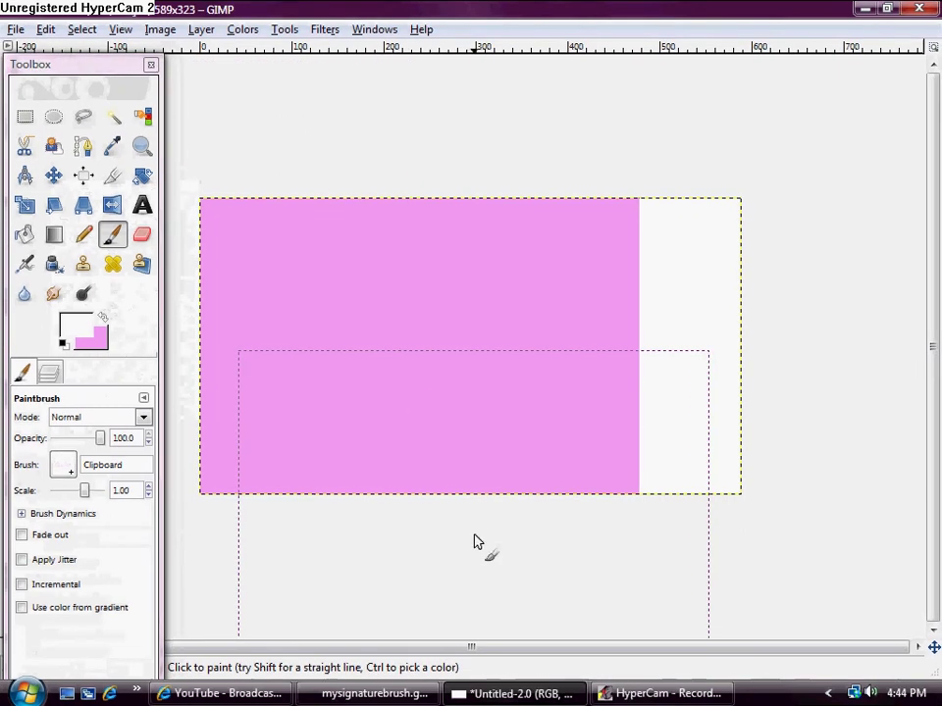
pyautogui.hotkey('ctrl', 'z')
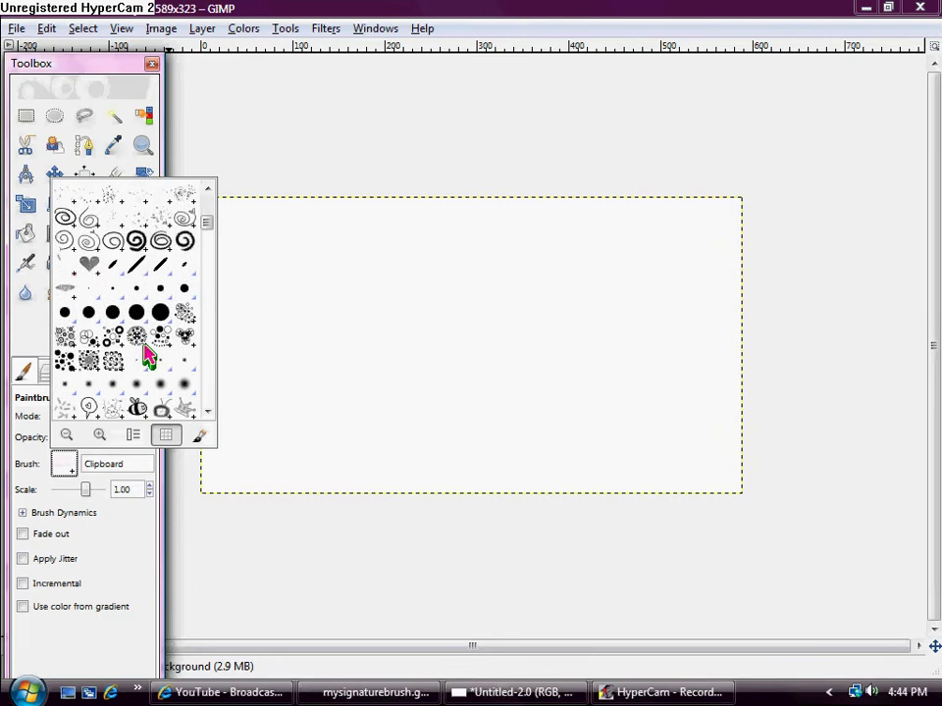
pyautogui.scroll(-3, 145, 359)
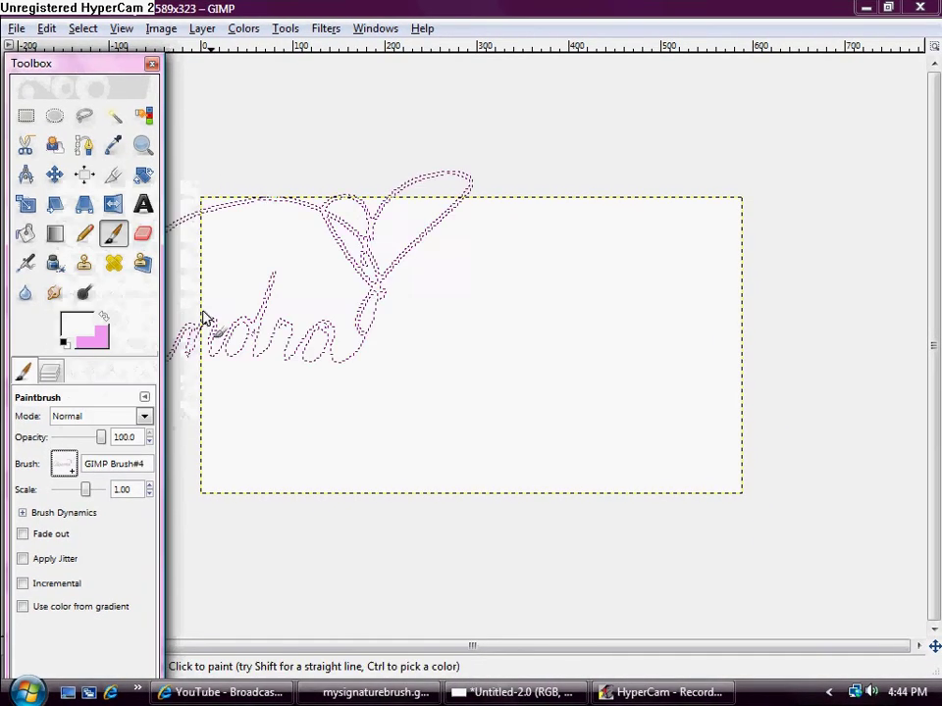
pyautogui.click(466, 322)
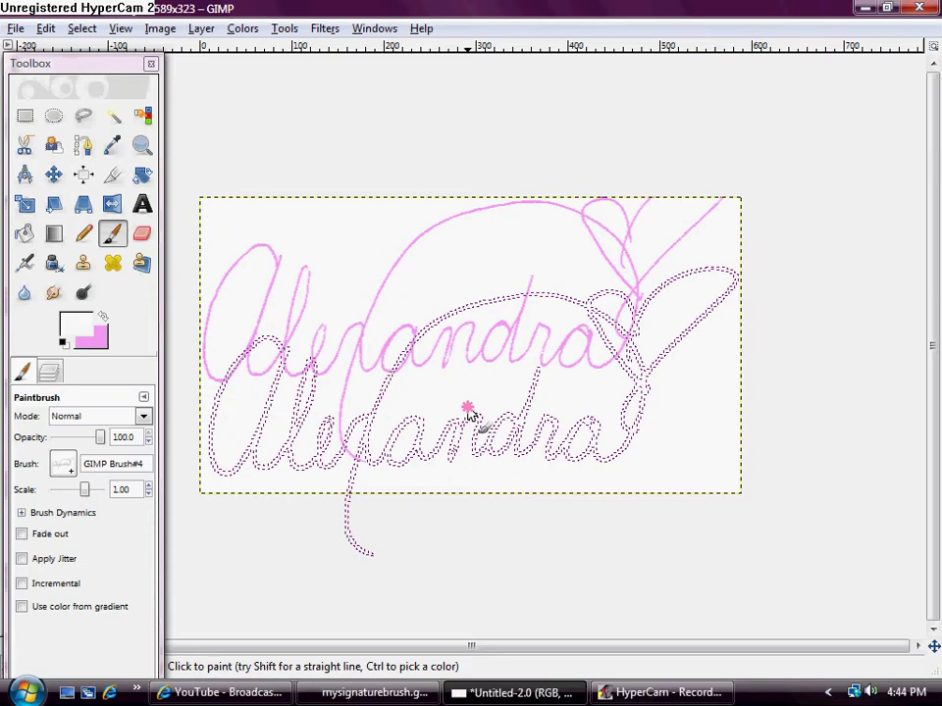
pyautogui.hotkey('ctrl', 'z')
pyautogui.hotkey('ctrl', 'z')
pyautogui.hotkey('ctrl', 'z')
pyautogui.hotkey('ctrl', 'z')
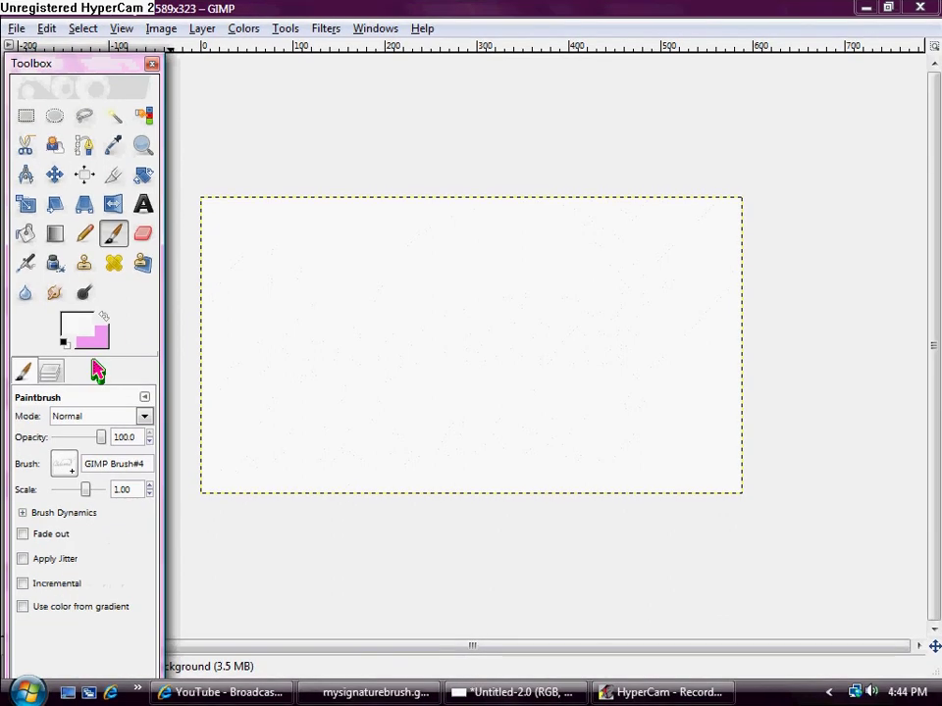
# Step: Set the background colour to cyan from the recent colours
pyautogui.click(91, 337)
pyautogui.click(341, 240)
pyautogui.click(344, 307)
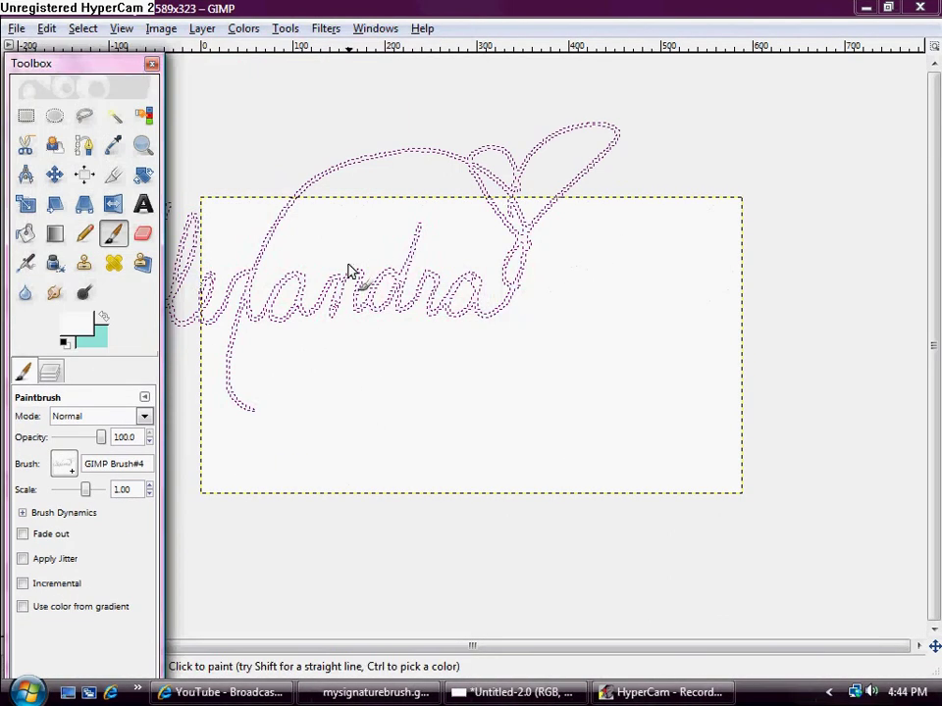
# Step: Stamp two cyan signatures on the canvas and reduce the Paintbrush scale
pyautogui.click(349, 272)
pyautogui.click(471, 438)
pyautogui.moveTo(85, 490); pyautogui.dragTo(74, 495)
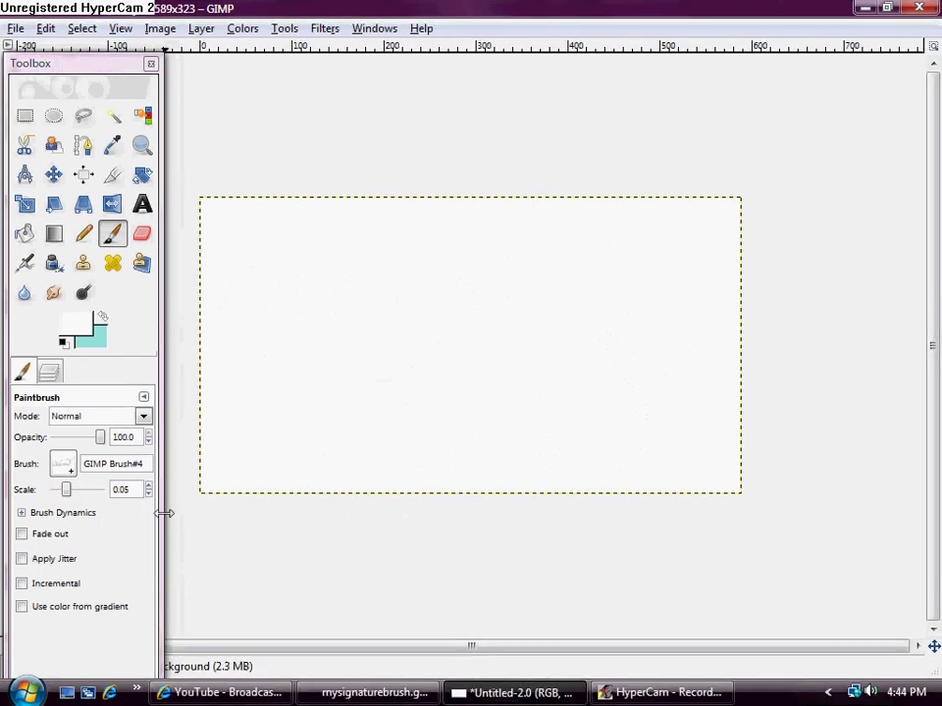
pyautogui.moveTo(56, 489)
pyautogui.mouseDown()
pyautogui.moveTo(94, 499)
pyautogui.moveTo(83, 498)
pyautogui.mouseUp()
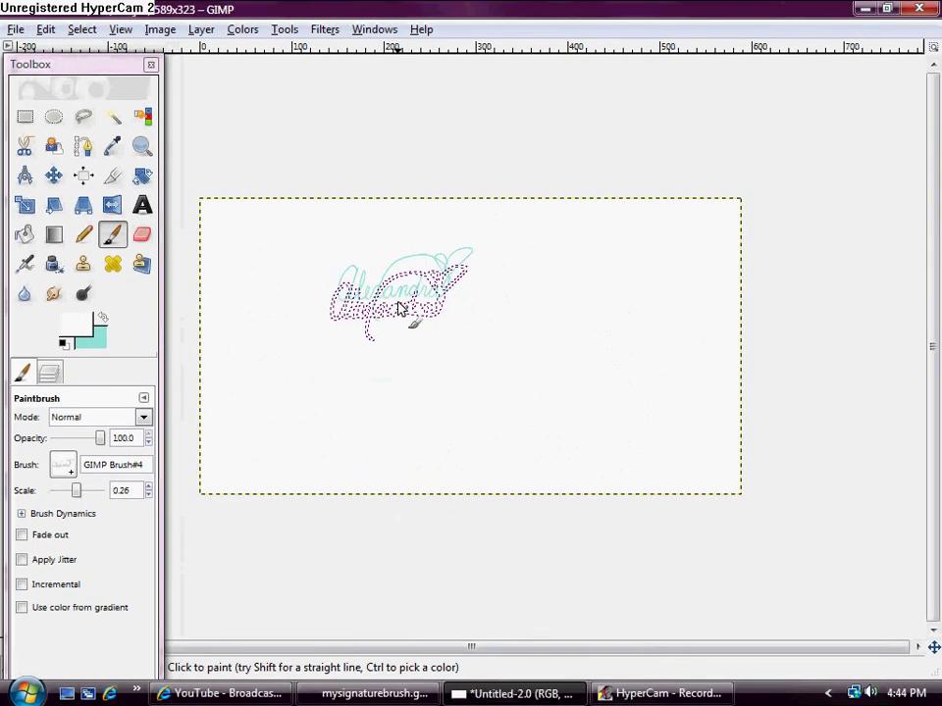